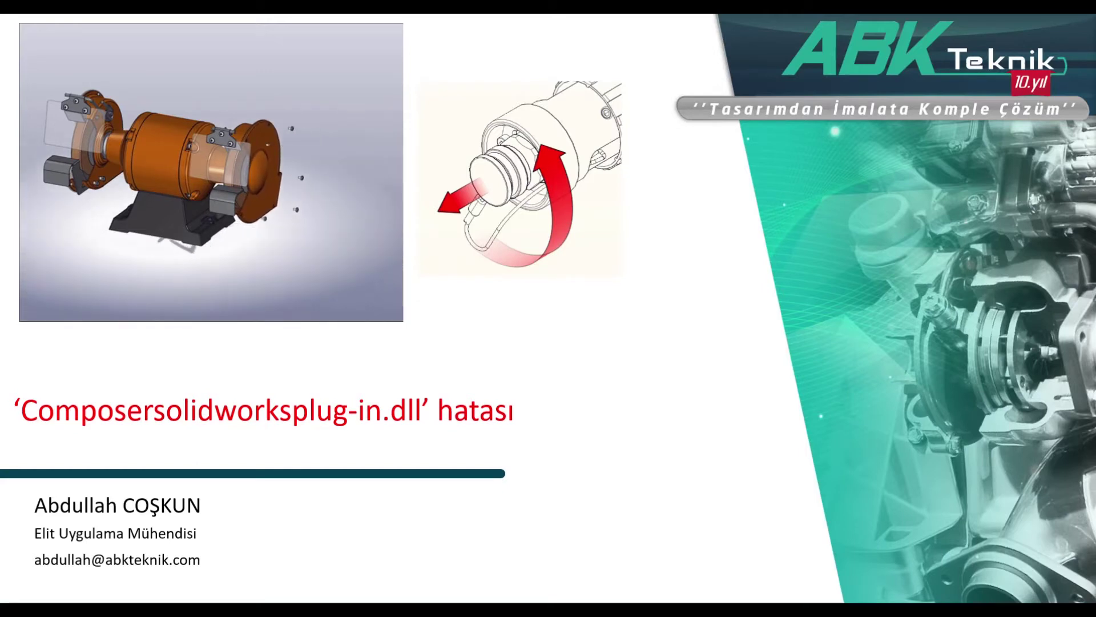
Step: Leave the PowerPoint title slide by cycling through open windows with Alt+Tab
key("alt+Tab")
key("alt+Tab")
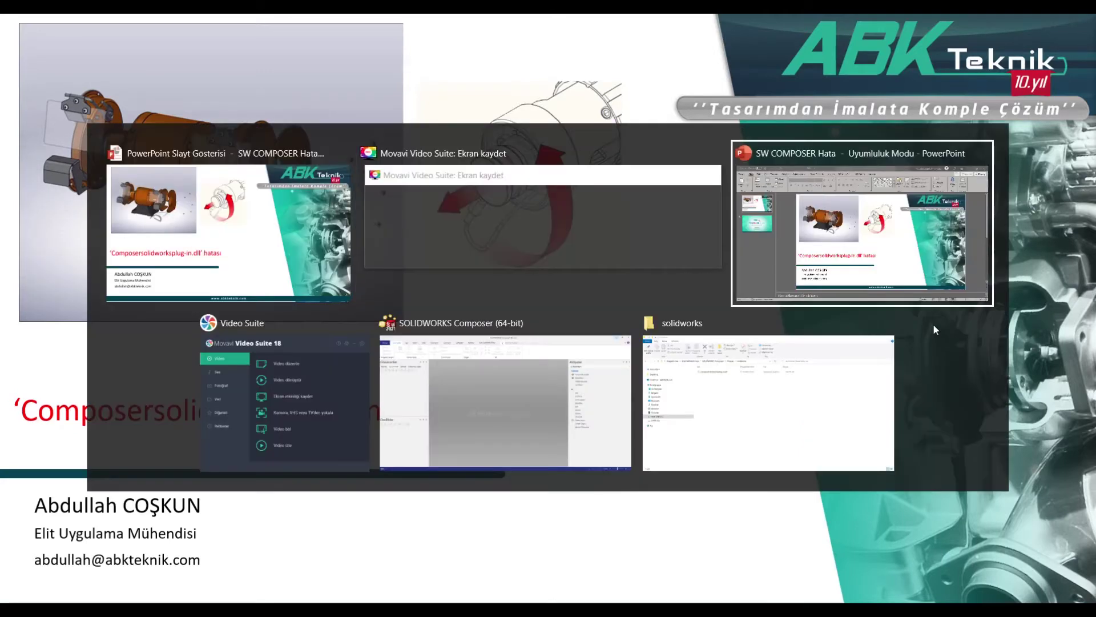
key("alt+Tab")
key("alt+Tab")
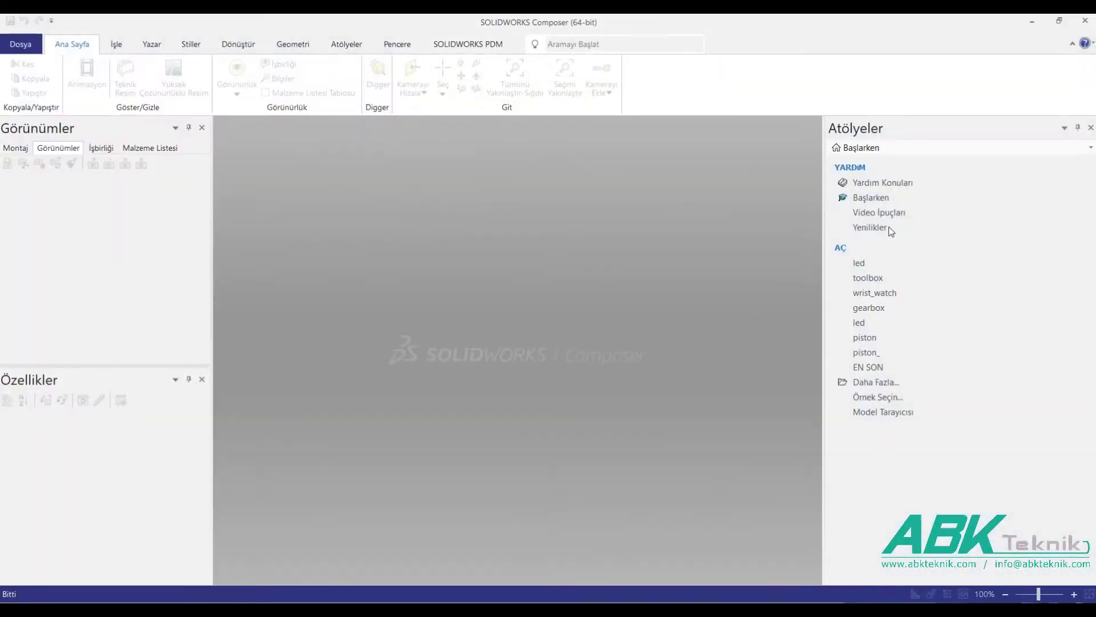
Step: Open the led SLDPRT part from the desktop through the Dosya > Aç dialog
left_click(38, 48)
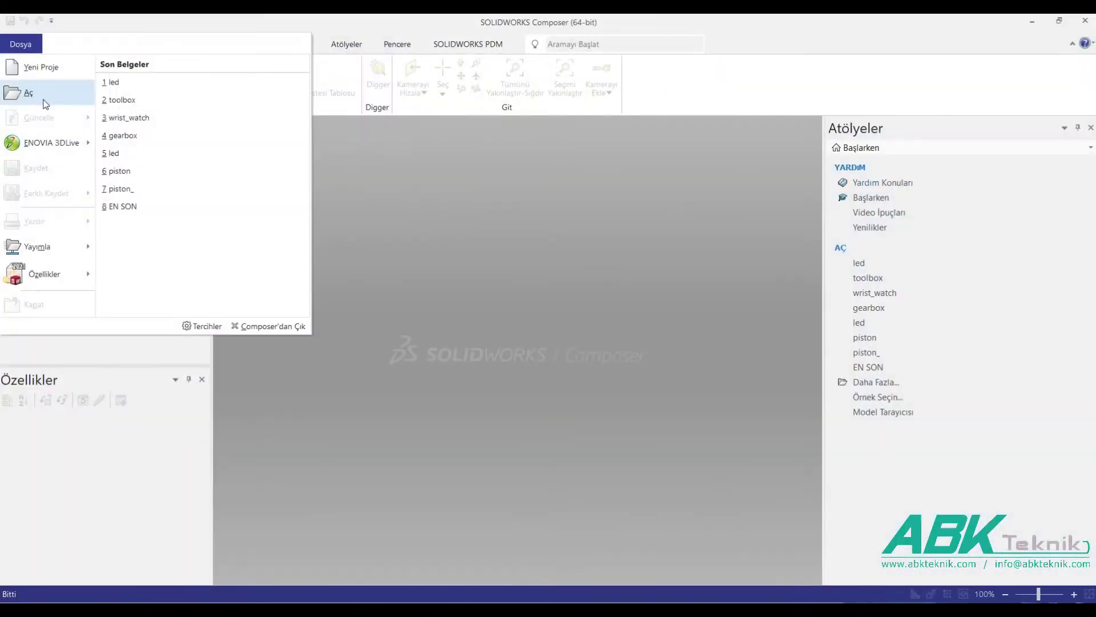
left_click(43, 103)
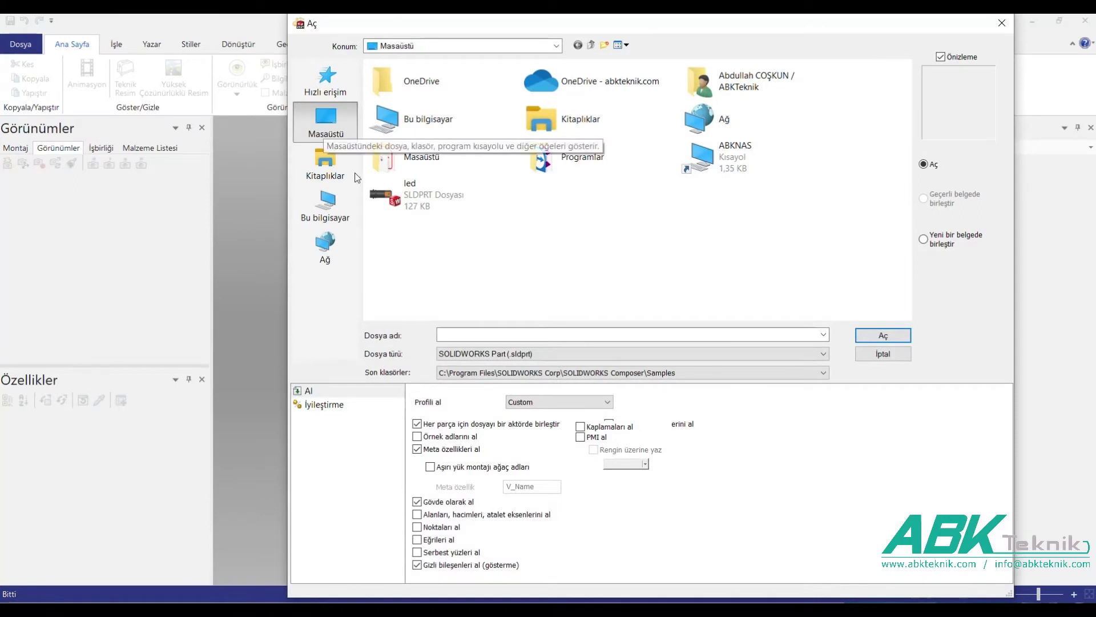
left_click(462, 194)
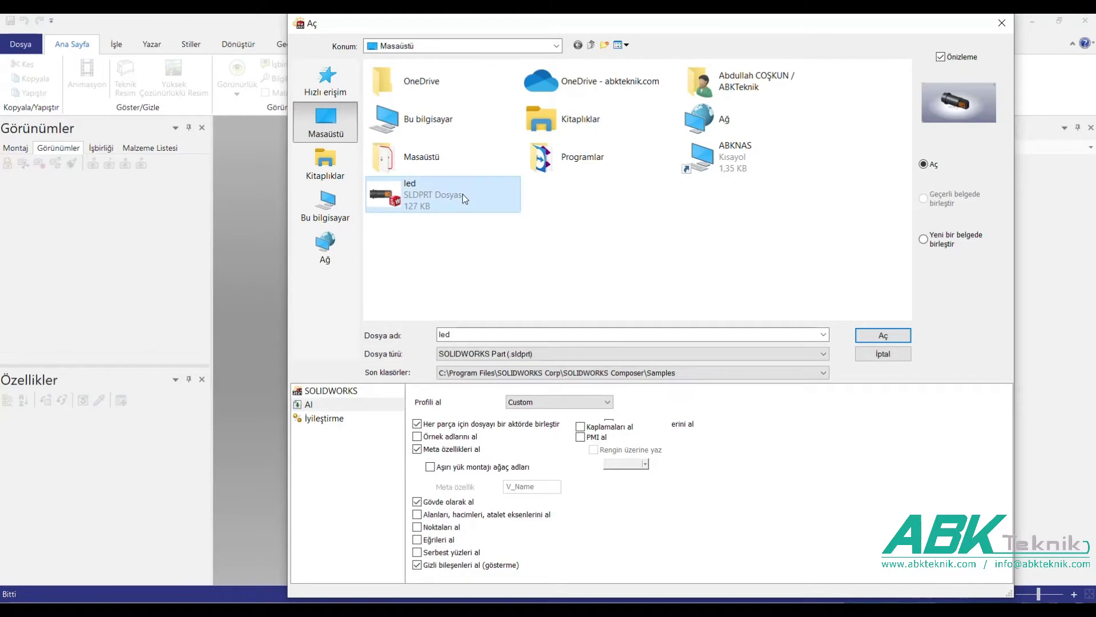
left_click(895, 341)
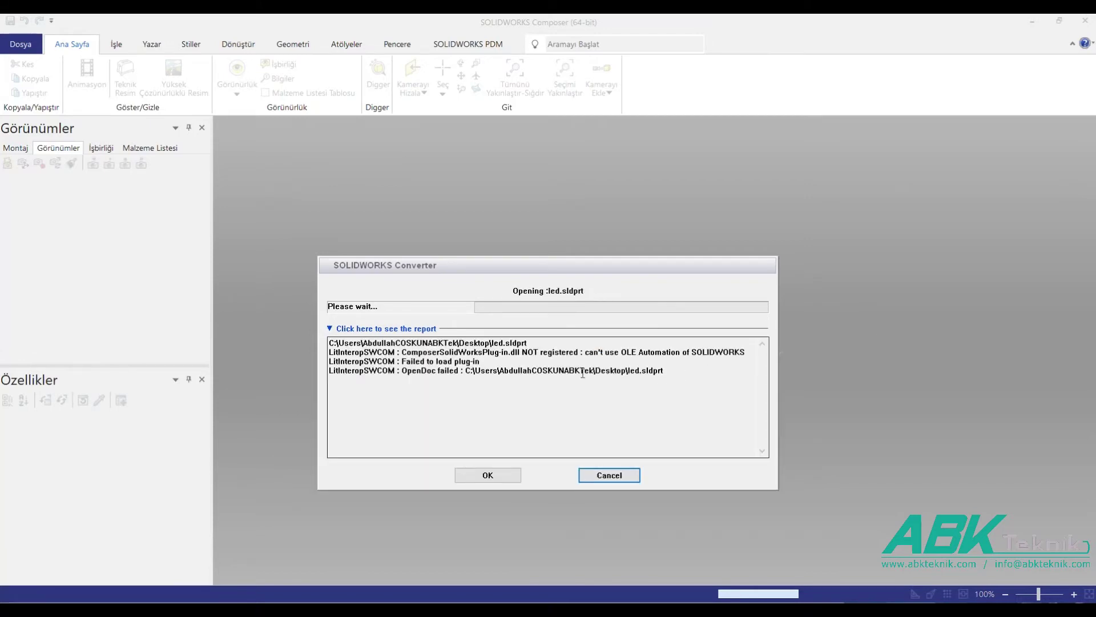
Step: Dismiss the converter report and error about unregistered composersolidworksplug-in.dll
left_click_drag(402, 353, 523, 355)
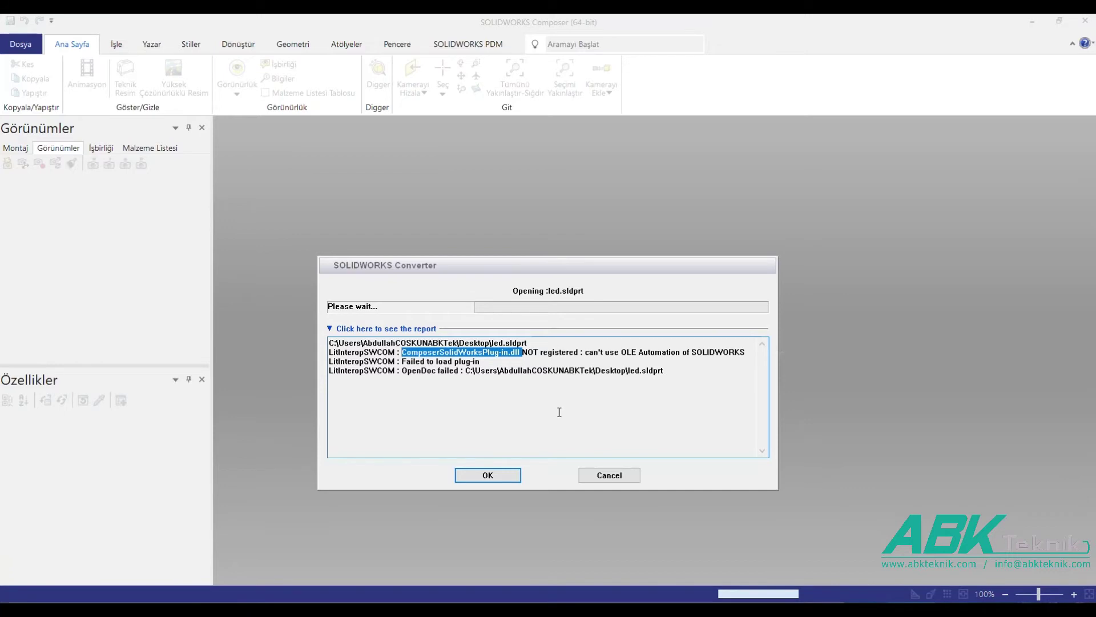
left_click(502, 477)
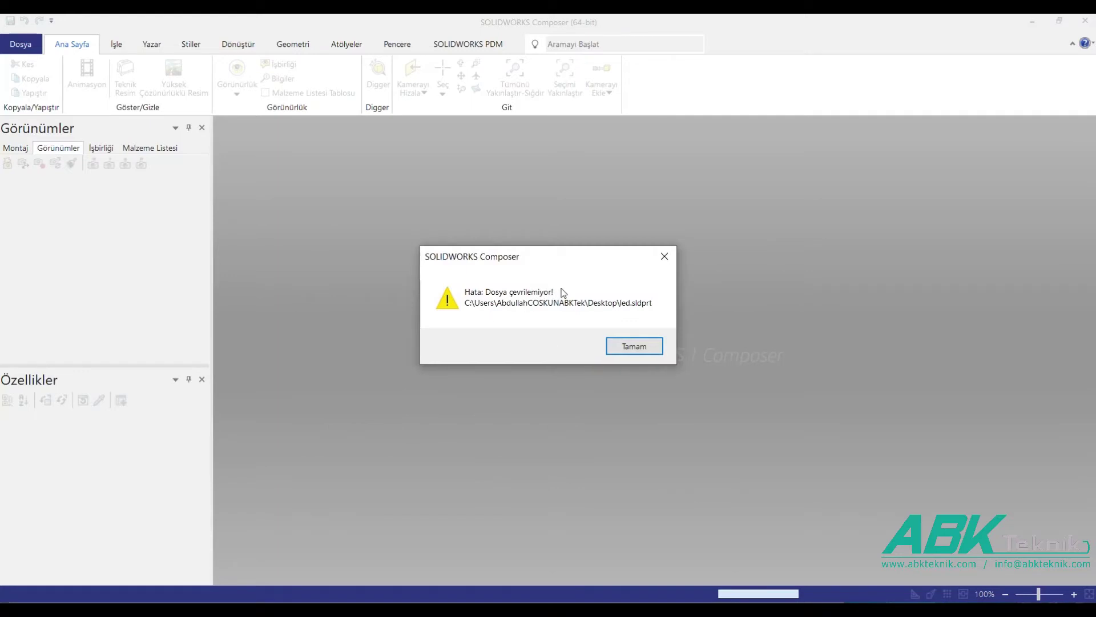
left_click(629, 347)
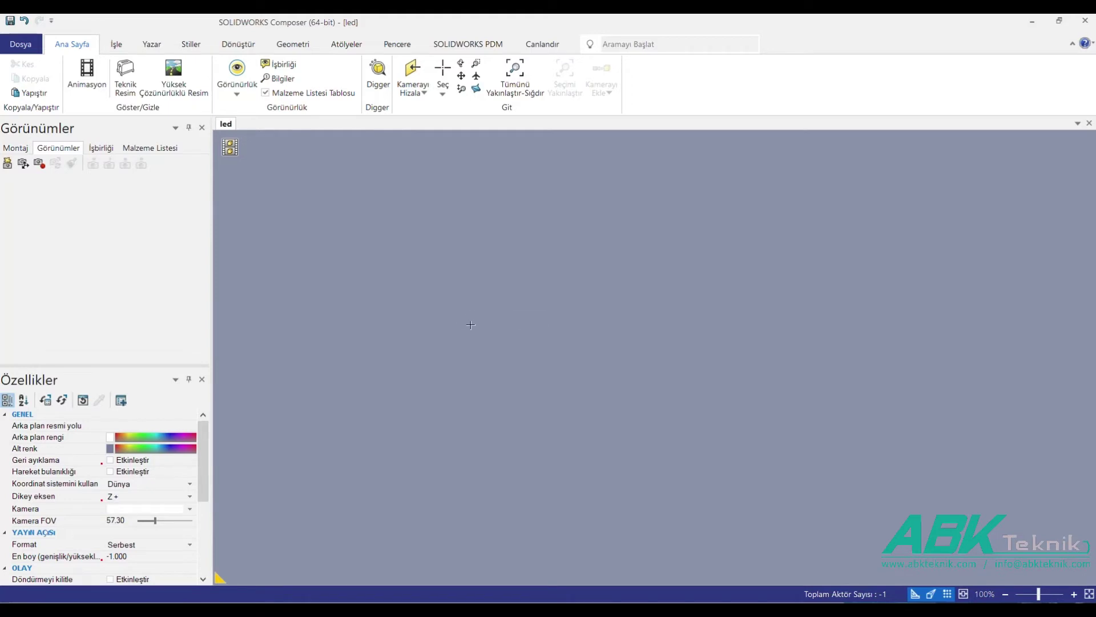
Step: Close the empty led document tab with Kapat
right_click(231, 126)
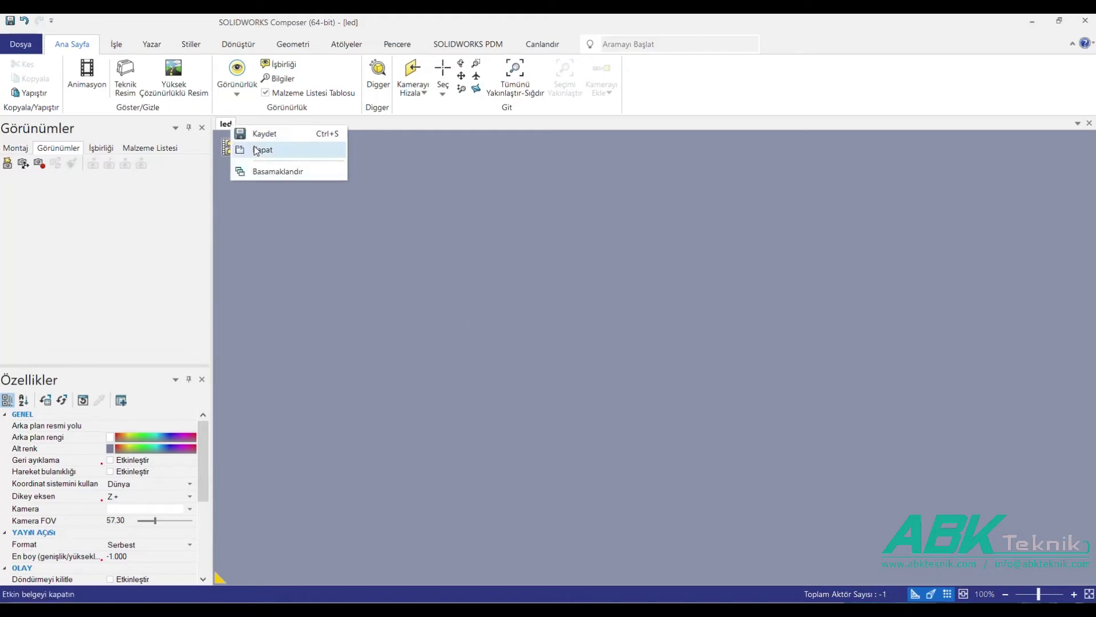
left_click(261, 147)
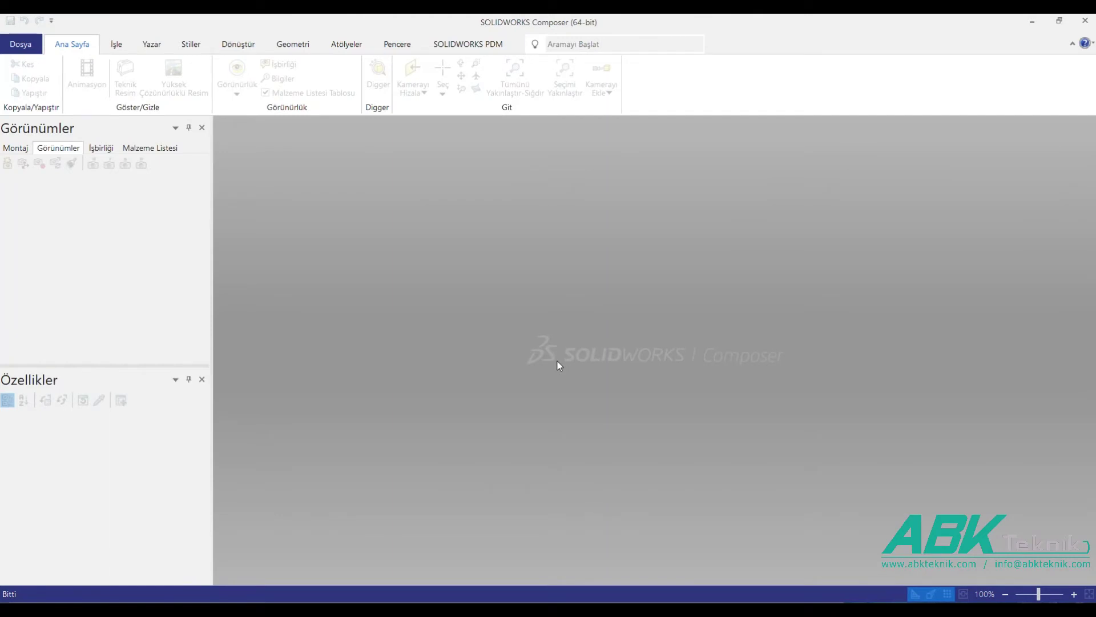
key("super")
Step: Launch Command Prompt as administrator from the cmd search and move the window aside
type("c")
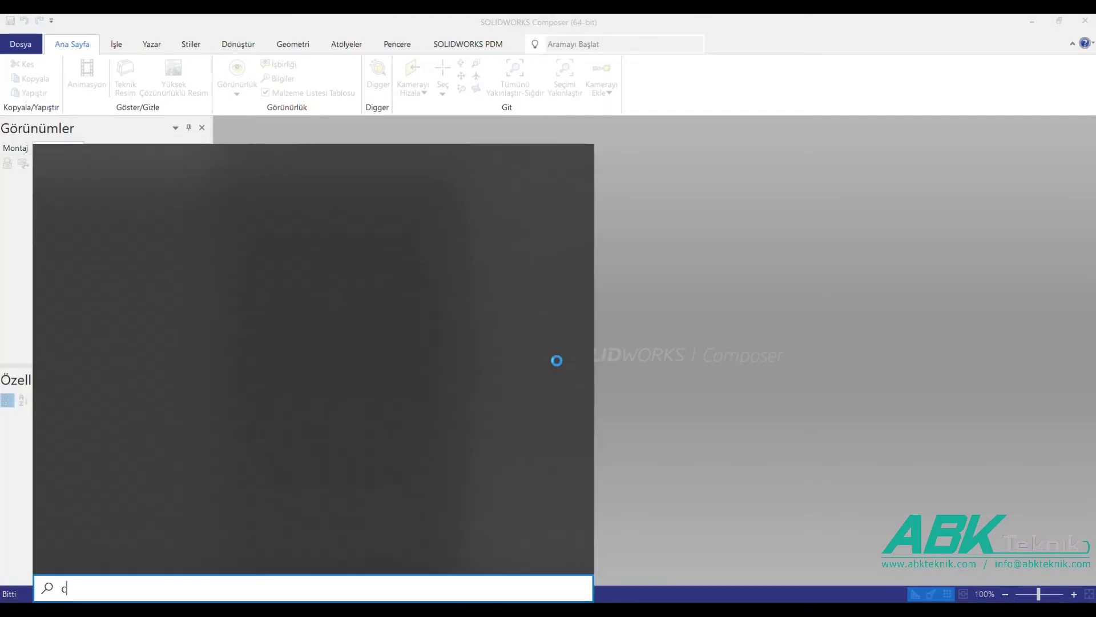
type("md")
right_click(176, 245)
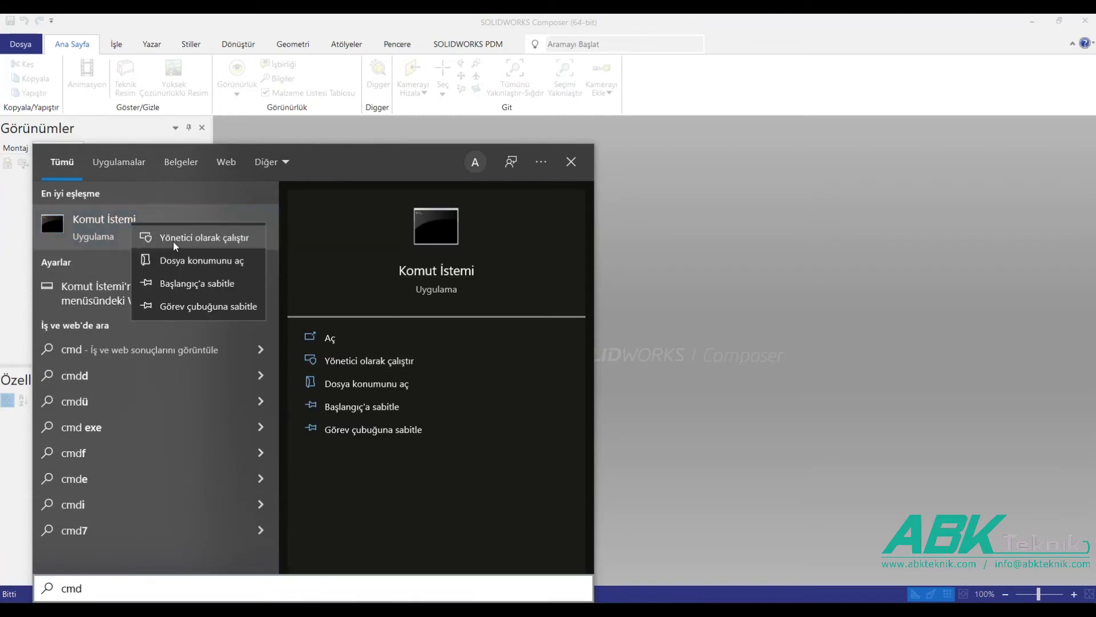
left_click(174, 243)
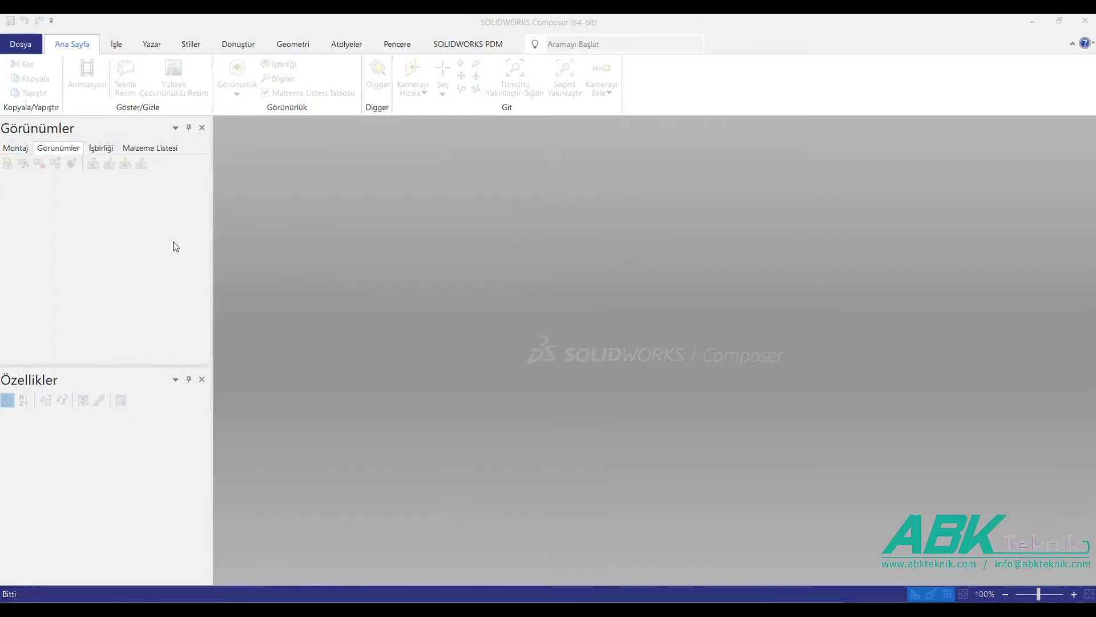
left_click_drag(315, 139, 434, 178)
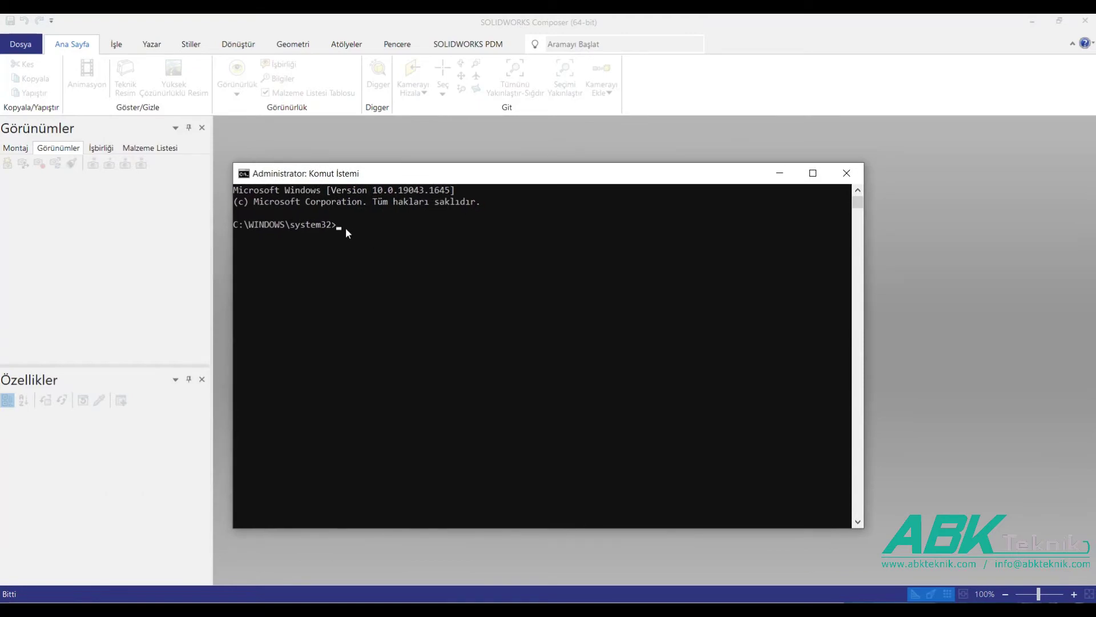
key("alt+Tab")
key("alt+Tab")
key("alt+Tab")
key("alt+Tab")
key("alt+Tab")
key("alt+Tab")
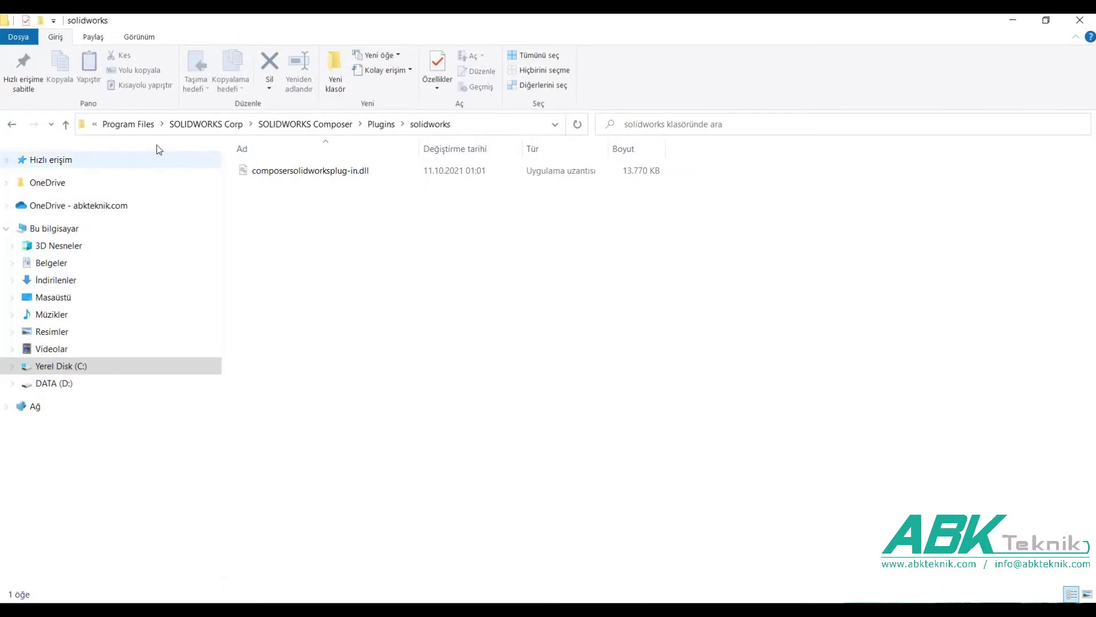
Step: Select the Plugins\solidworks folder path in the address bar, then minimize File Explorer
left_click(484, 125)
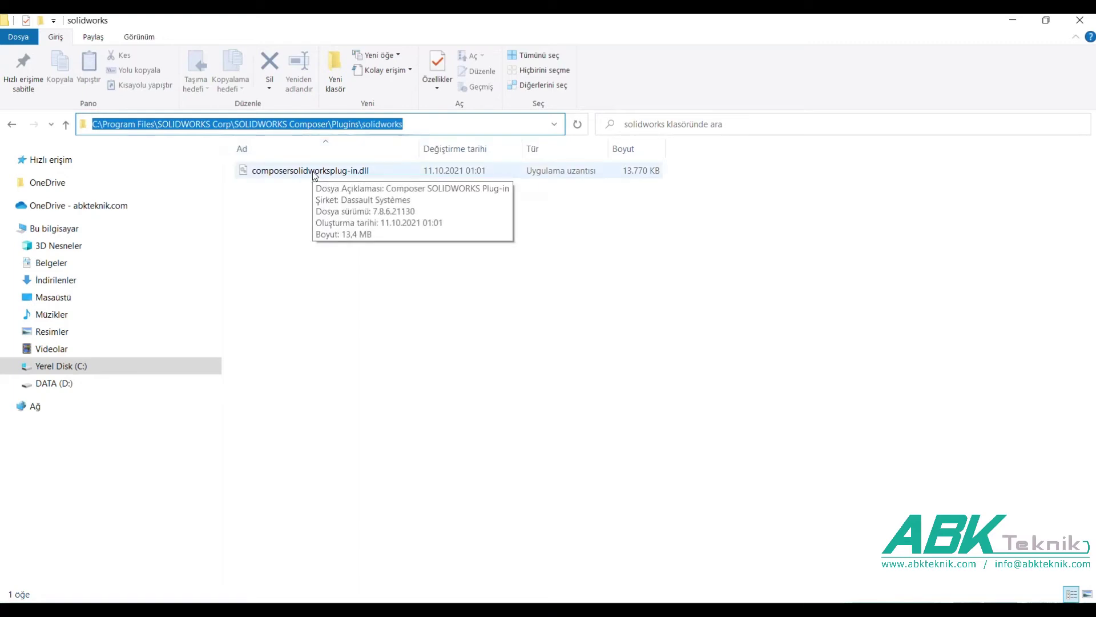
left_click(471, 137)
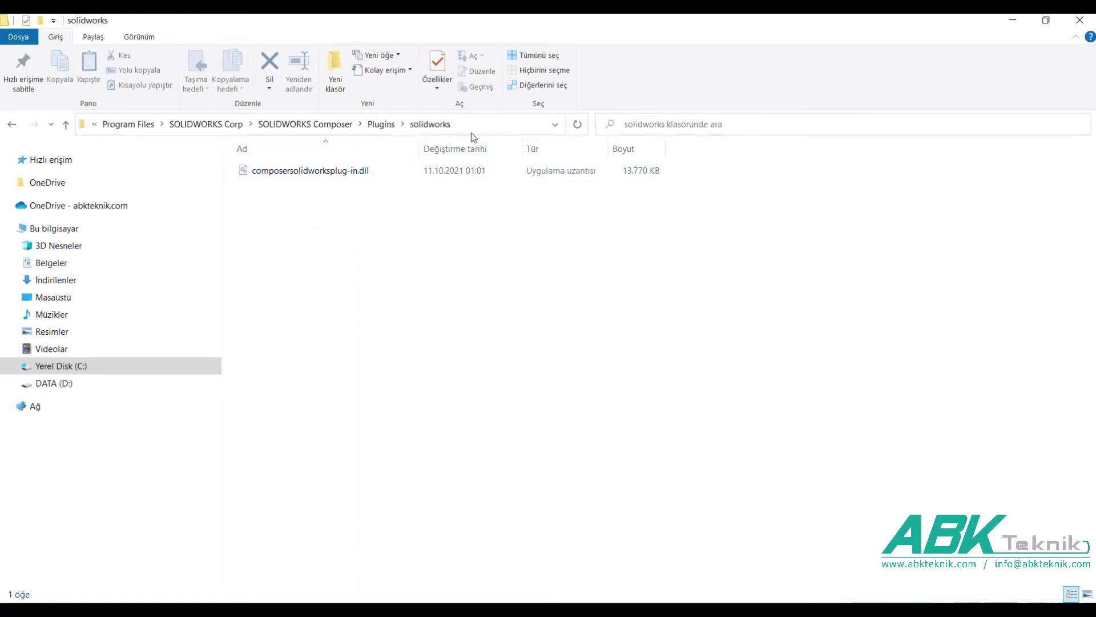
left_click(485, 125)
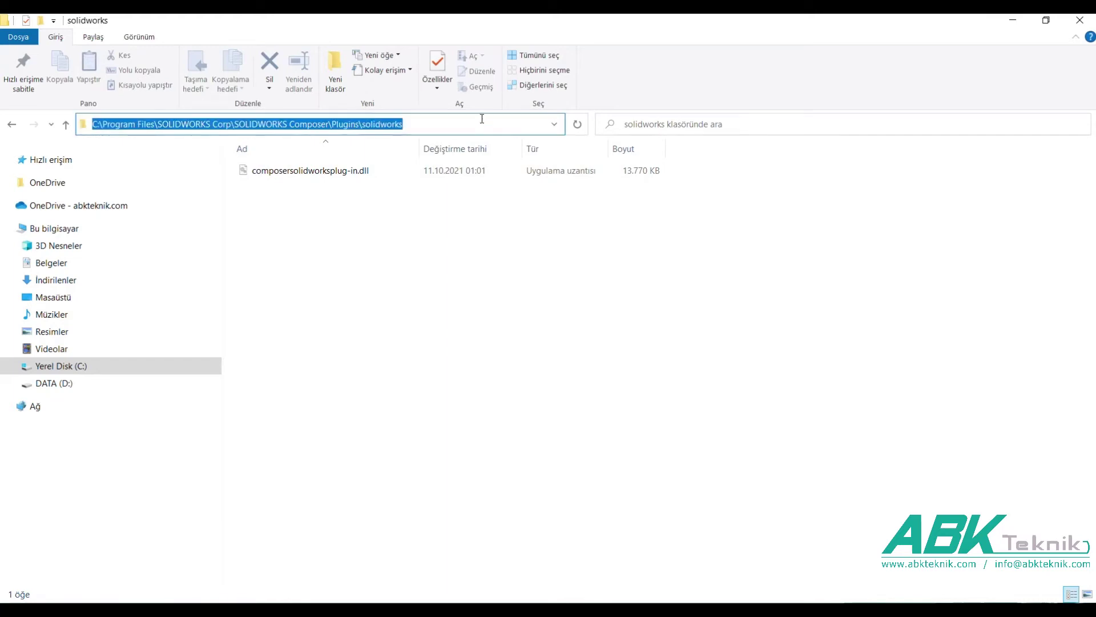
left_click(1005, 21)
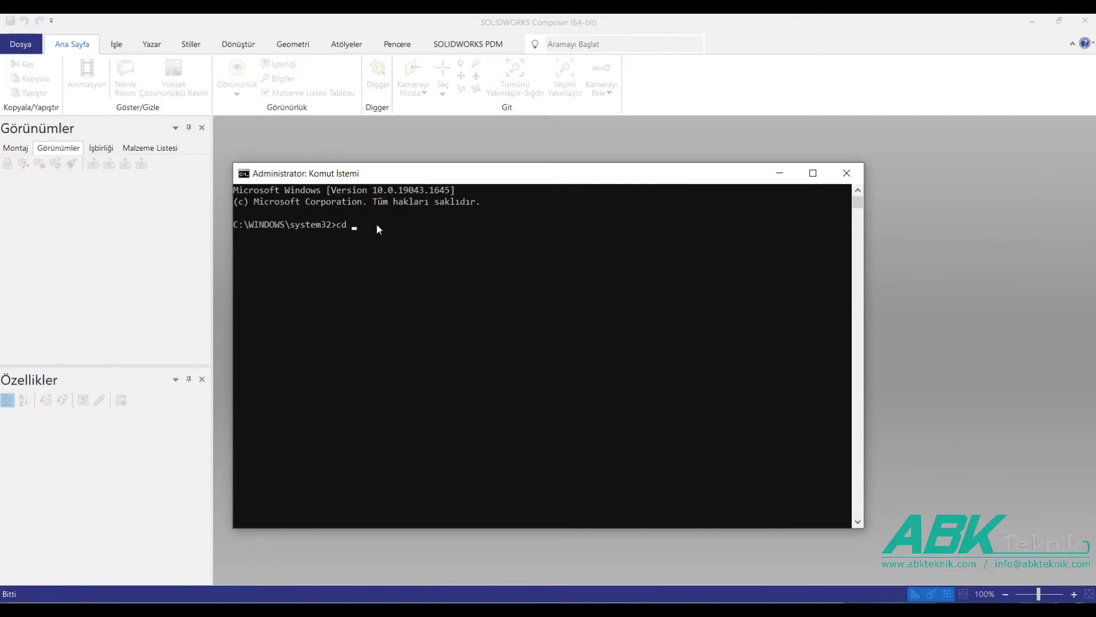
Step: Change into C:\Program Files\SOLIDWORKS Corp\SOLIDWORKS Composer\Plugins\solidworks and type regsvr32
type("C:\\Program Files\\SOLIDWORKS Corp\\SOLIDWORKS Composer\\Plugins\\solidworks")
key("Return")
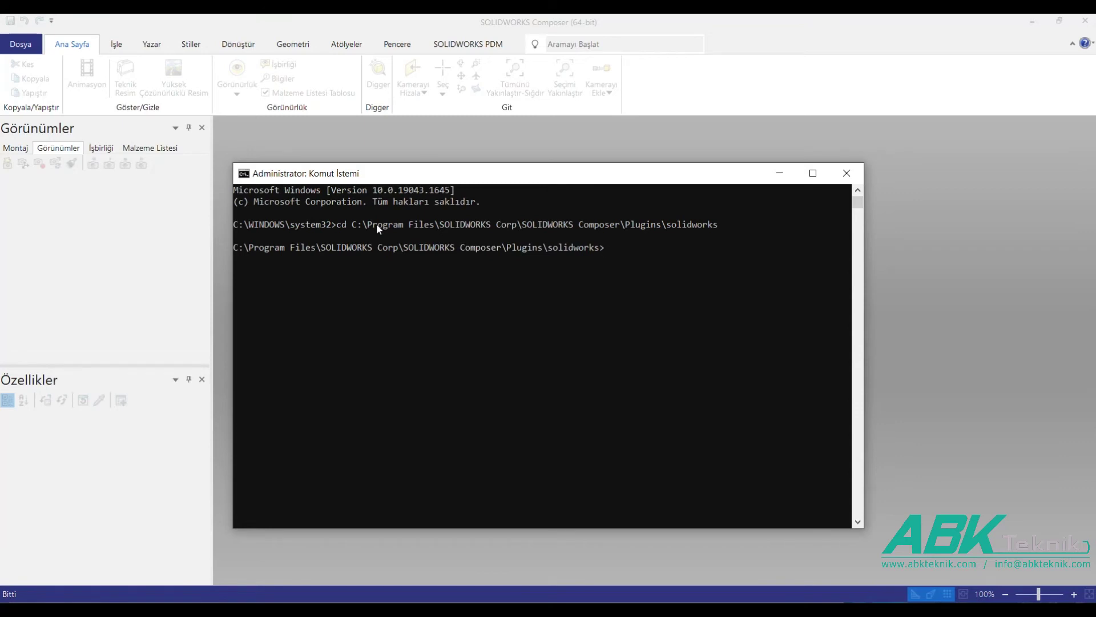
type("regsvre")
key("BackSpace")
type("32")
key("alt+Tab")
key("alt+Tab")
key("alt+Tab")
key("alt+Tab")
key("alt+Tab")
key("alt+Tab")
key("alt+Tab")
key("alt+Tab")
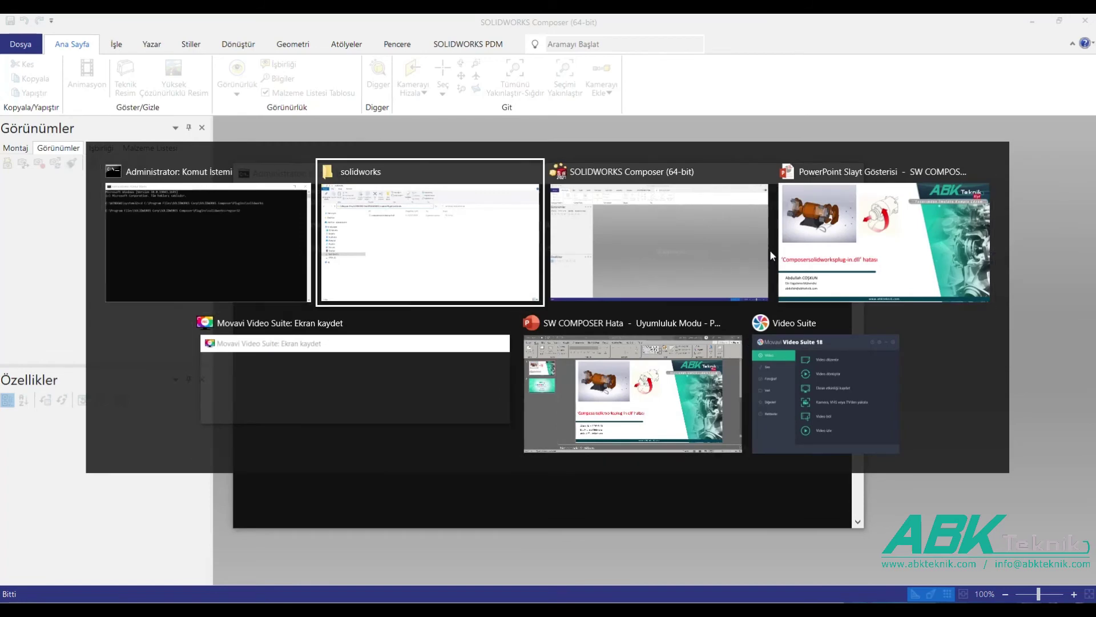
left_click(295, 174)
left_click_drag(375, 181, 252, 176)
left_click(343, 225)
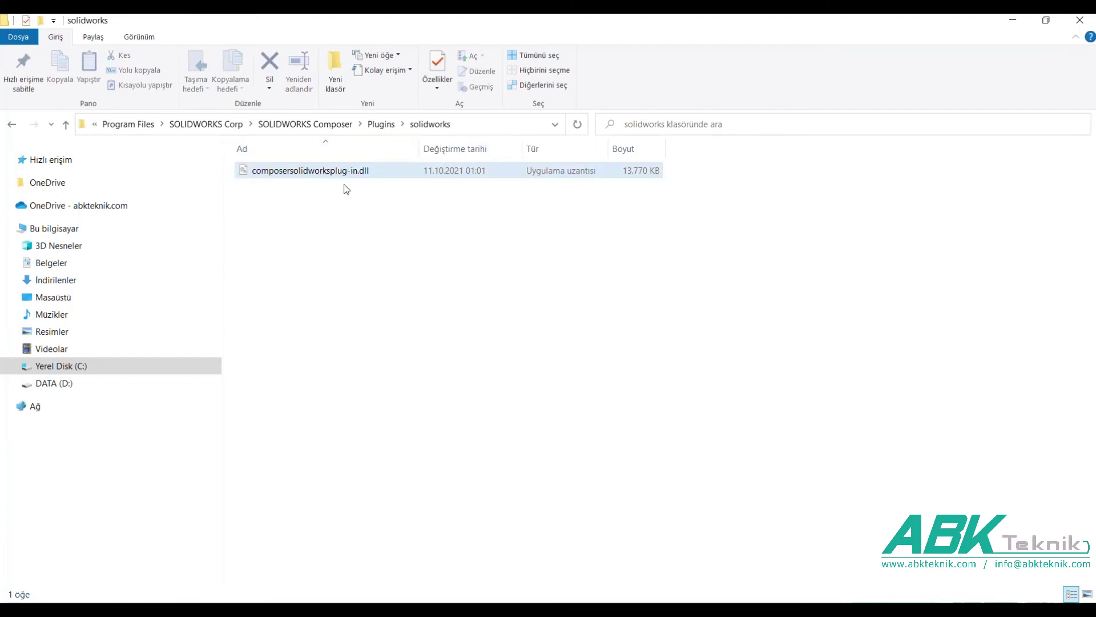
left_click(1013, 20)
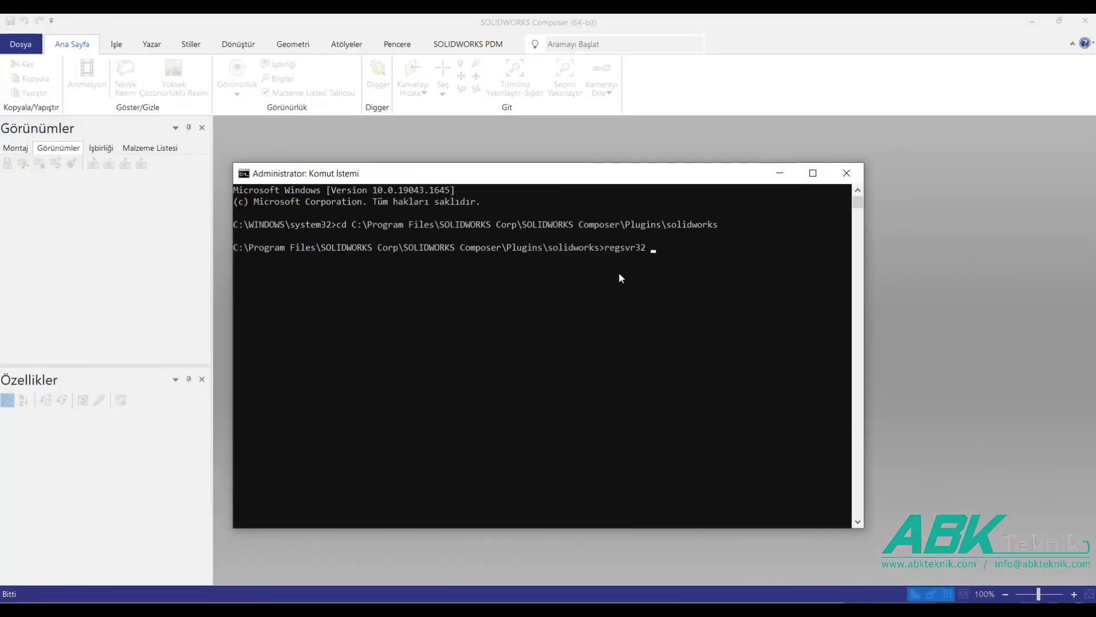
Step: Register composersolidworksplug-in.dll with regsvr32, confirm the success message, and close Command Prompt
type("compose")
key("Tab")
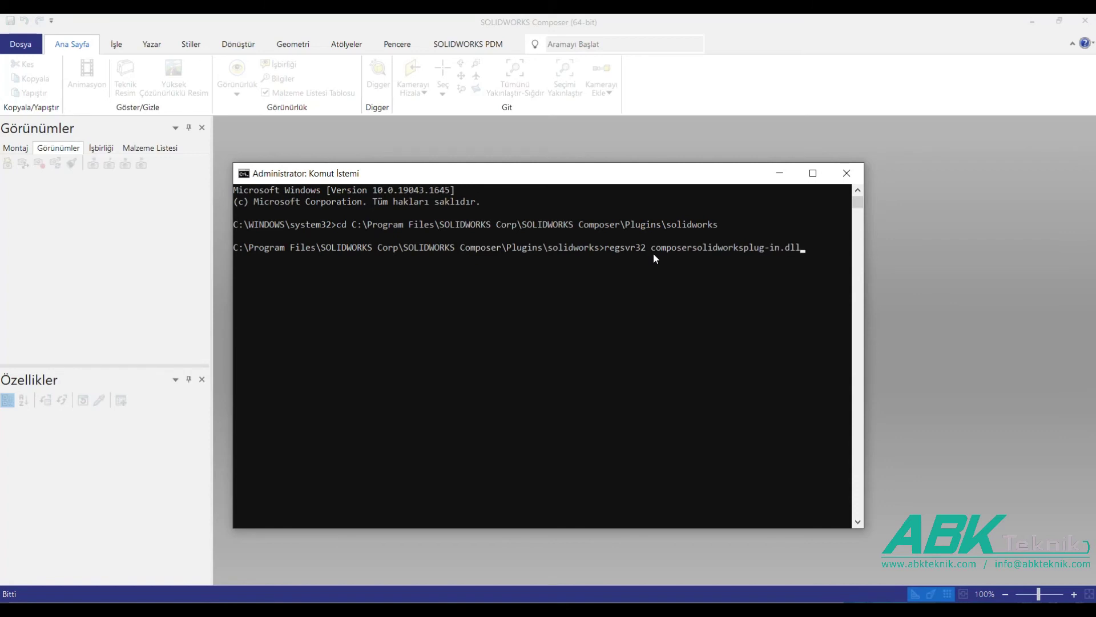
key("Return")
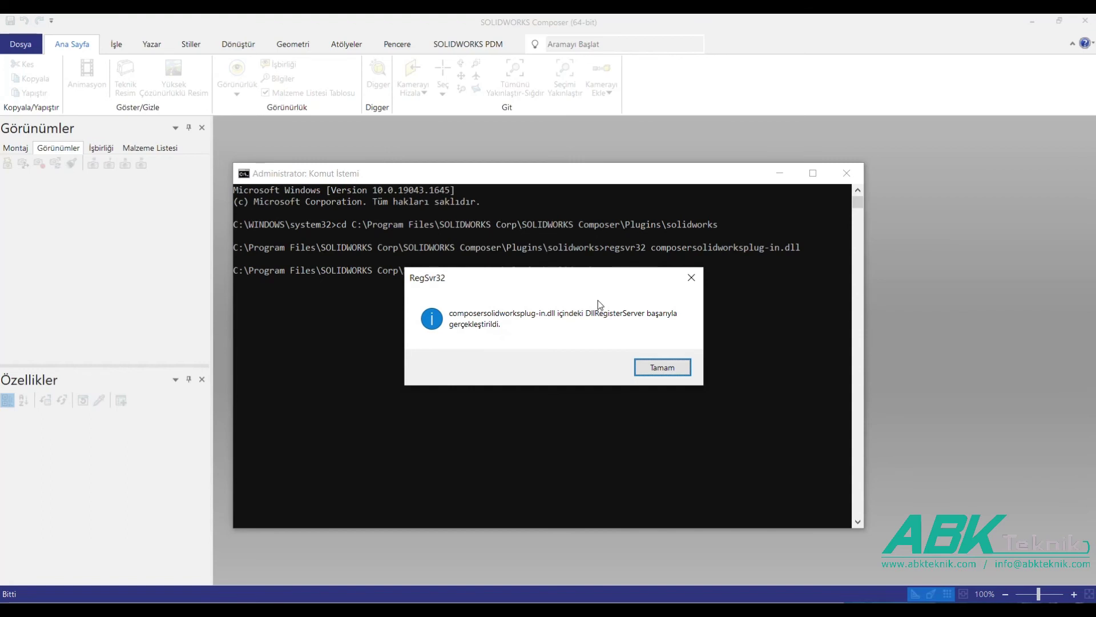
left_click(644, 369)
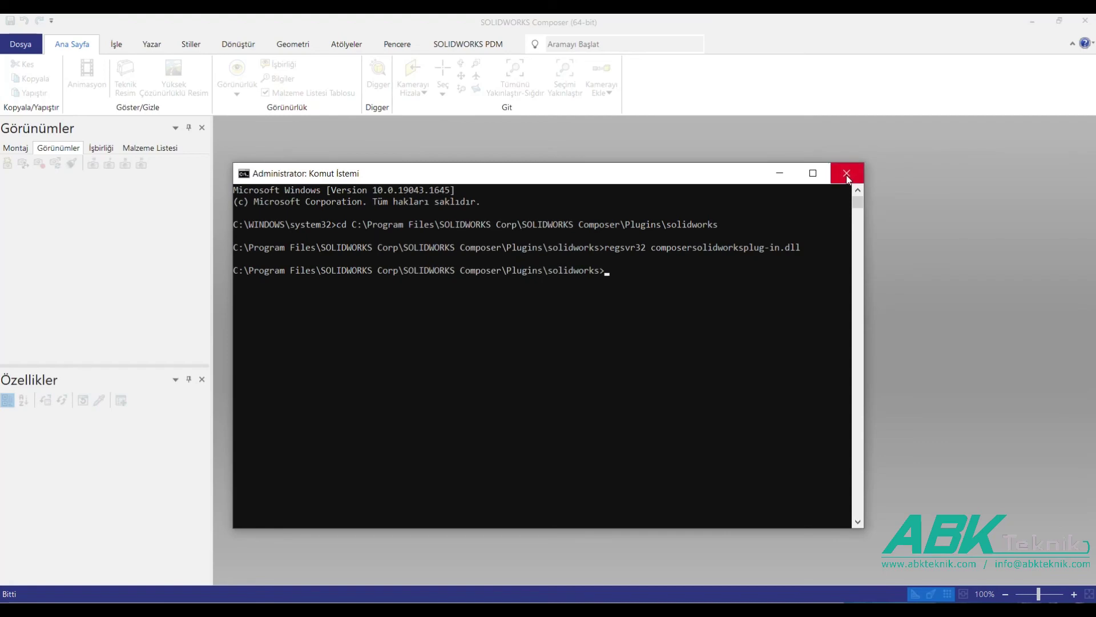
left_click(846, 173)
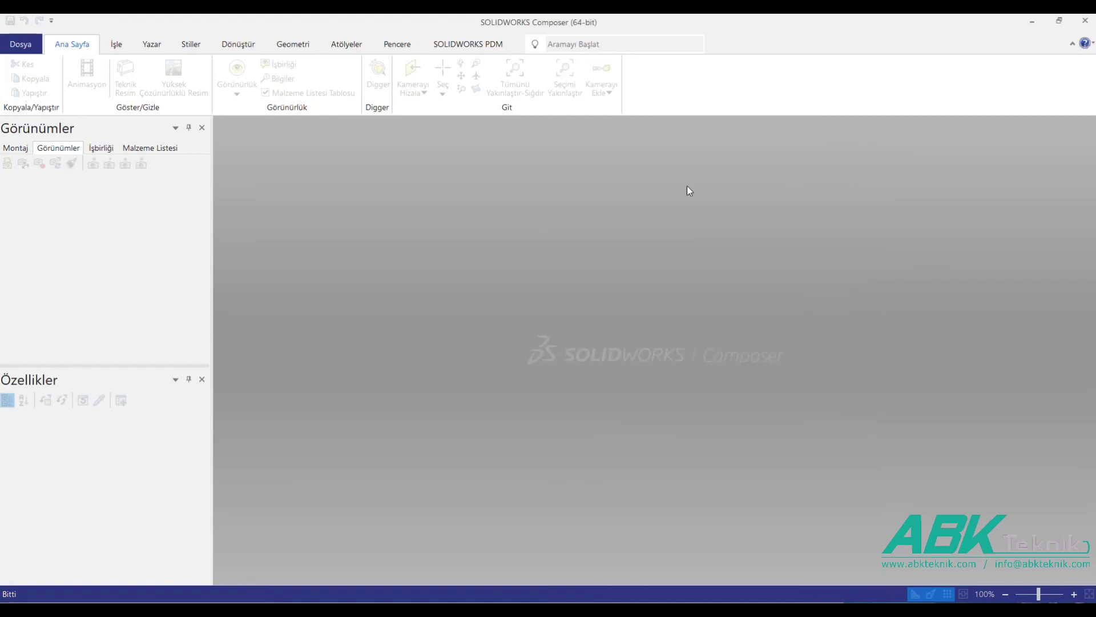
Step: Reopen the led part from the desktop and rotate the loaded LED model to an oblique view
left_click(29, 49)
left_click(33, 89)
left_click(464, 188)
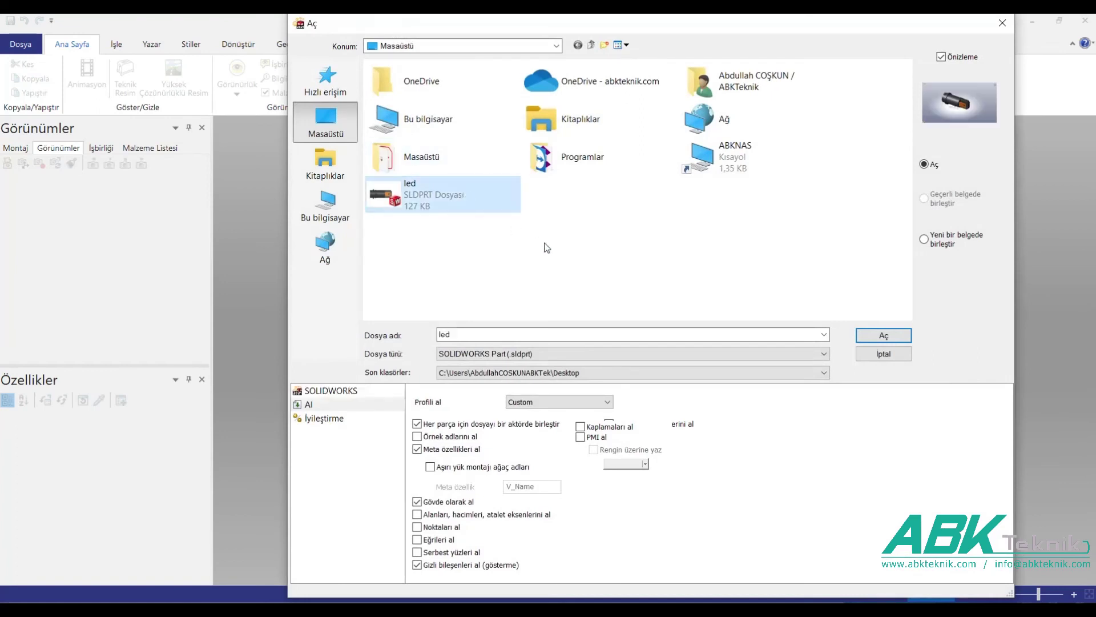
left_click(884, 336)
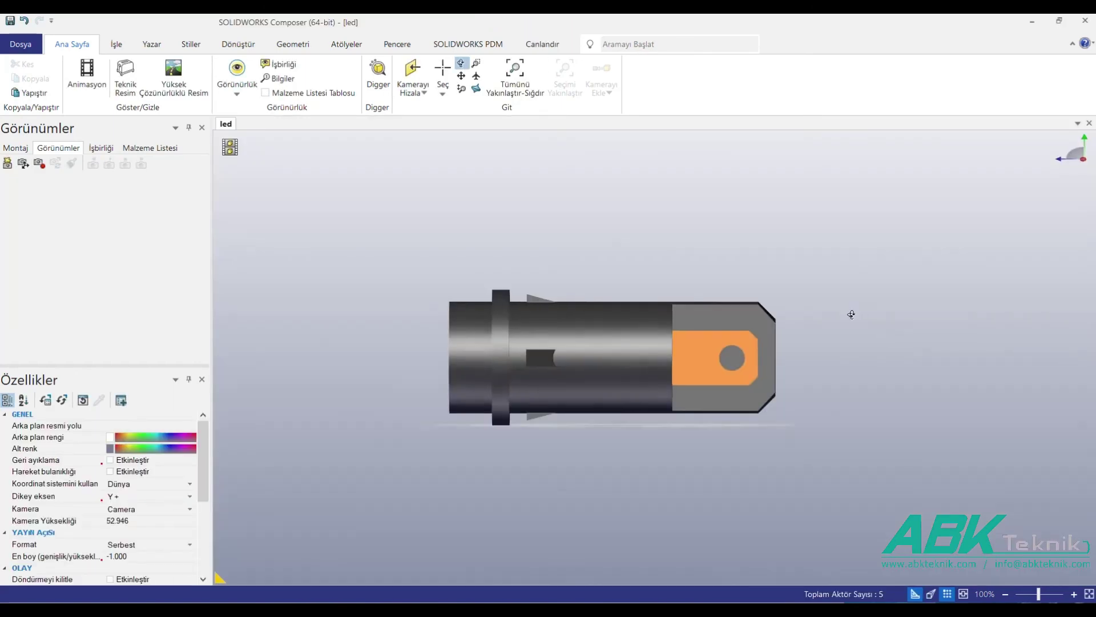
left_click_drag(851, 313, 819, 335)
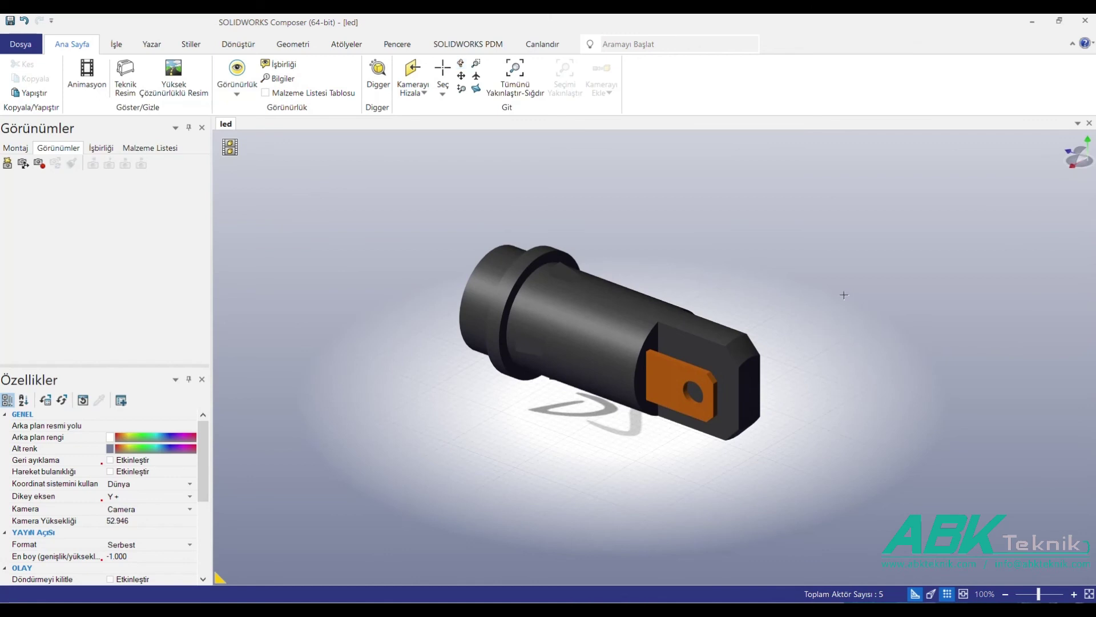